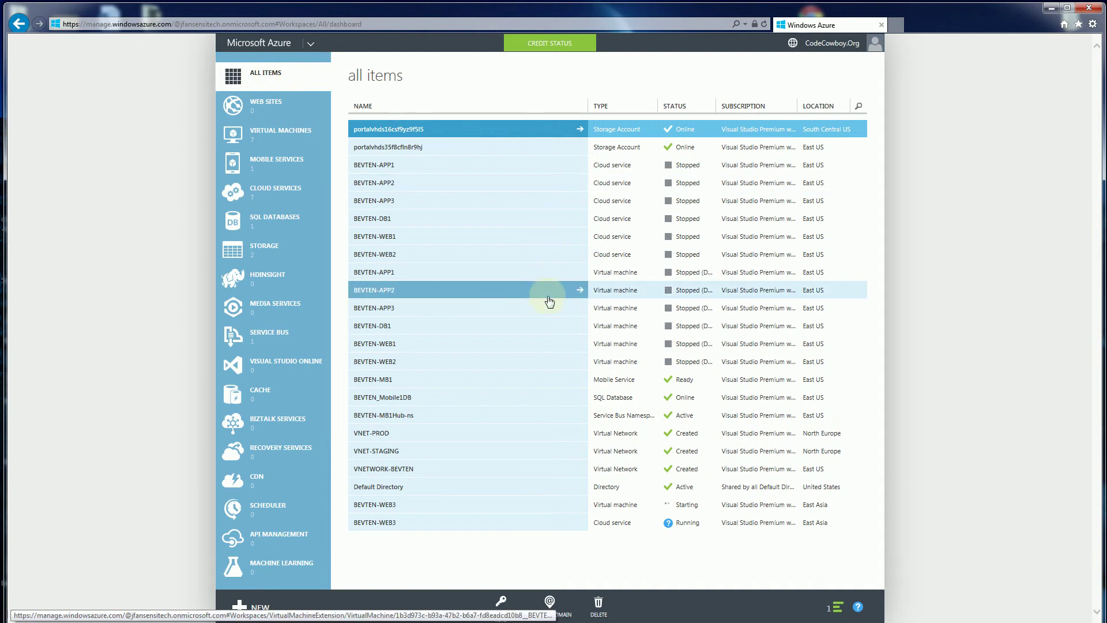
Step: Browse the featured images available for creating a virtual machine from the gallery, down to the custom BEVTEN images, and close the wizard
left_click(265, 140)
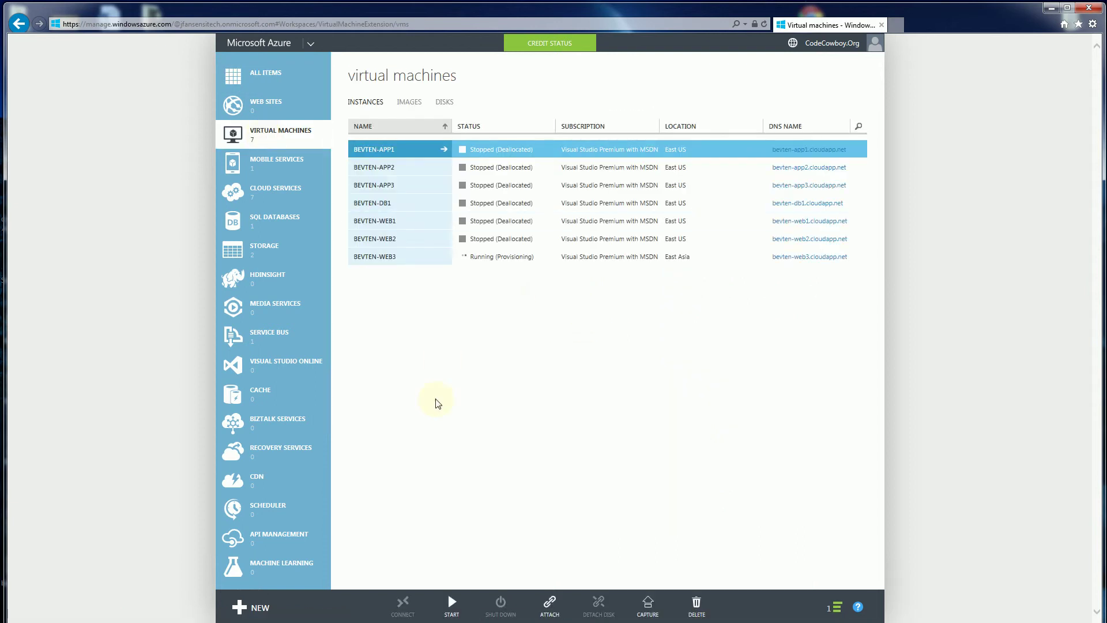
left_click(245, 603)
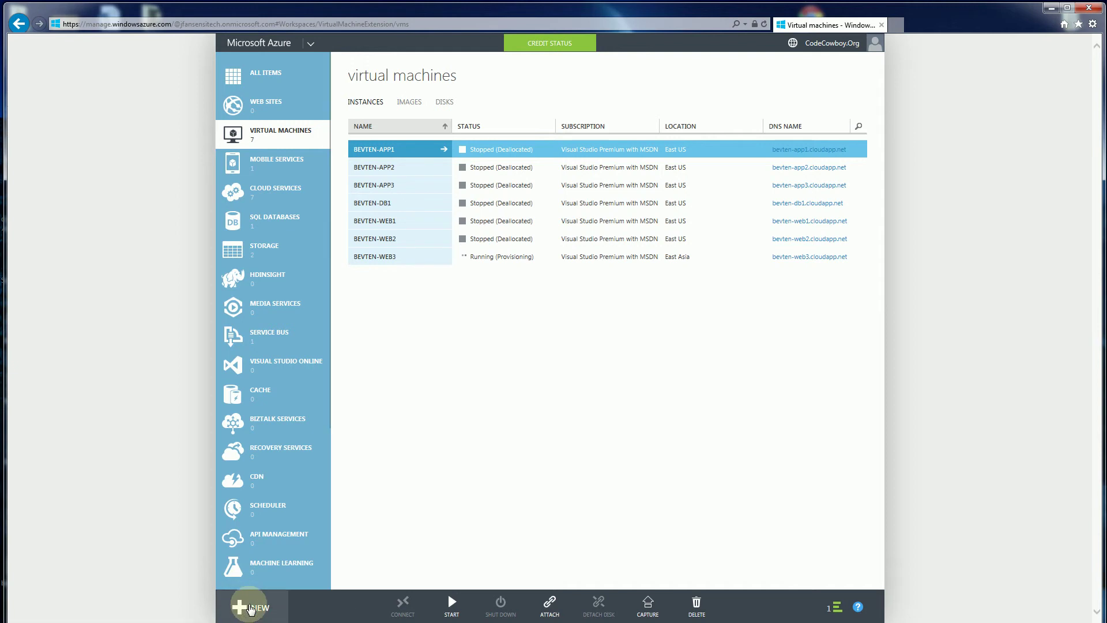
left_click(562, 400)
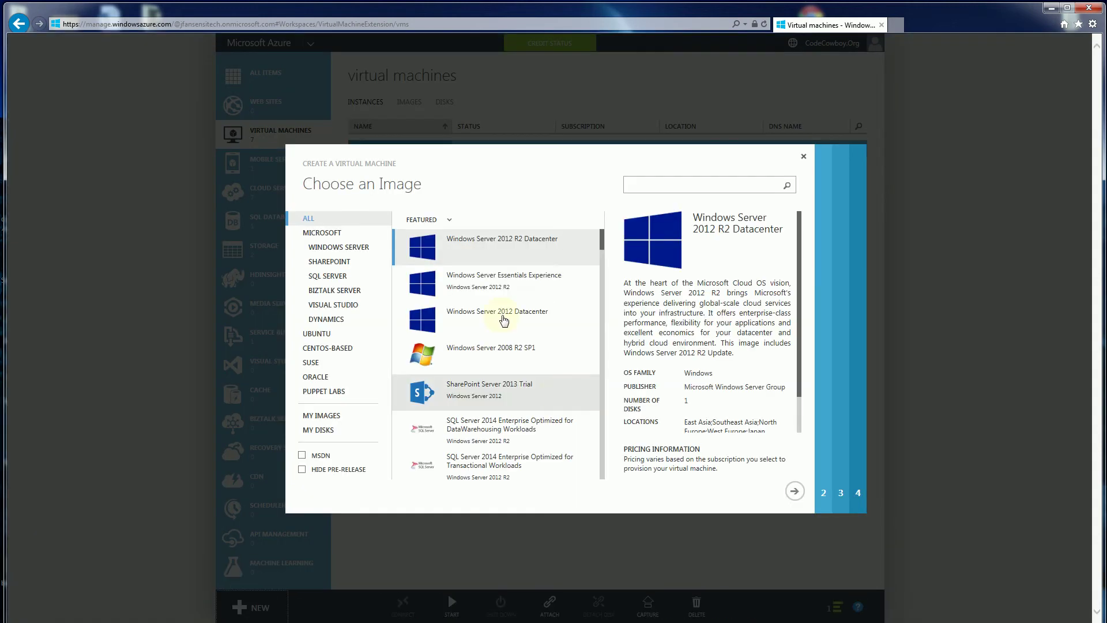
scroll(606, 300, "down", 10)
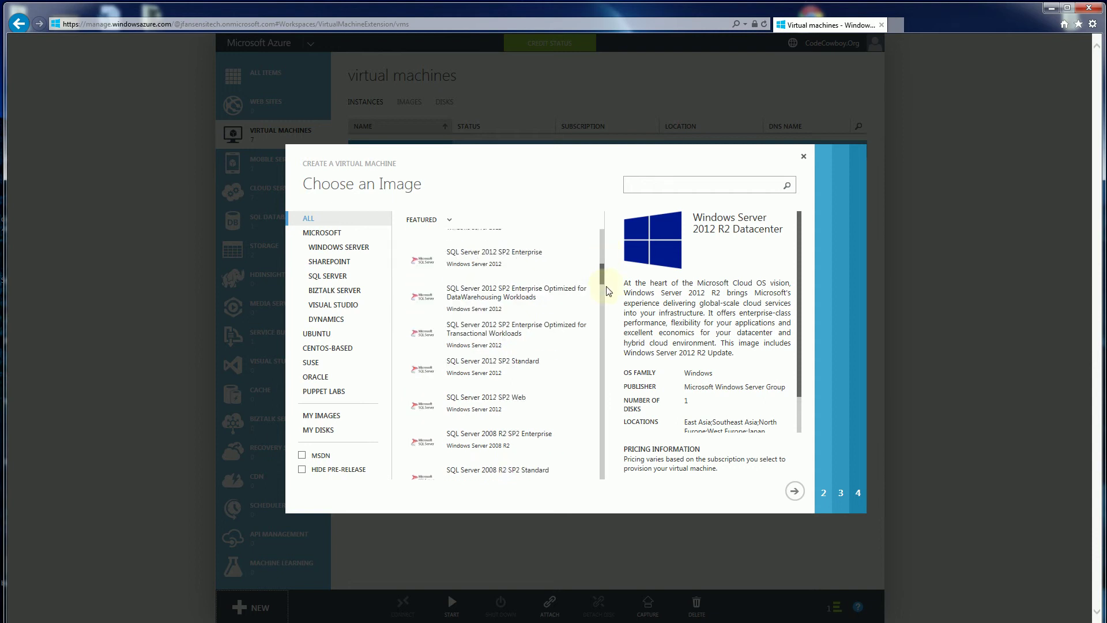
scroll(604, 330, "down", 10)
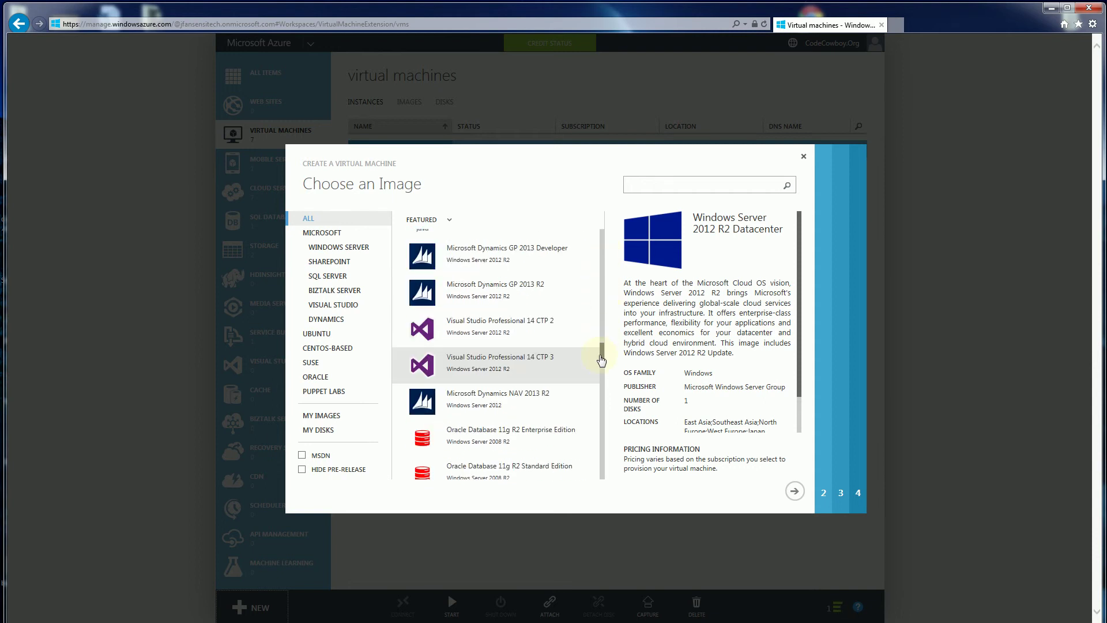
left_click_drag(600, 371, 597, 484)
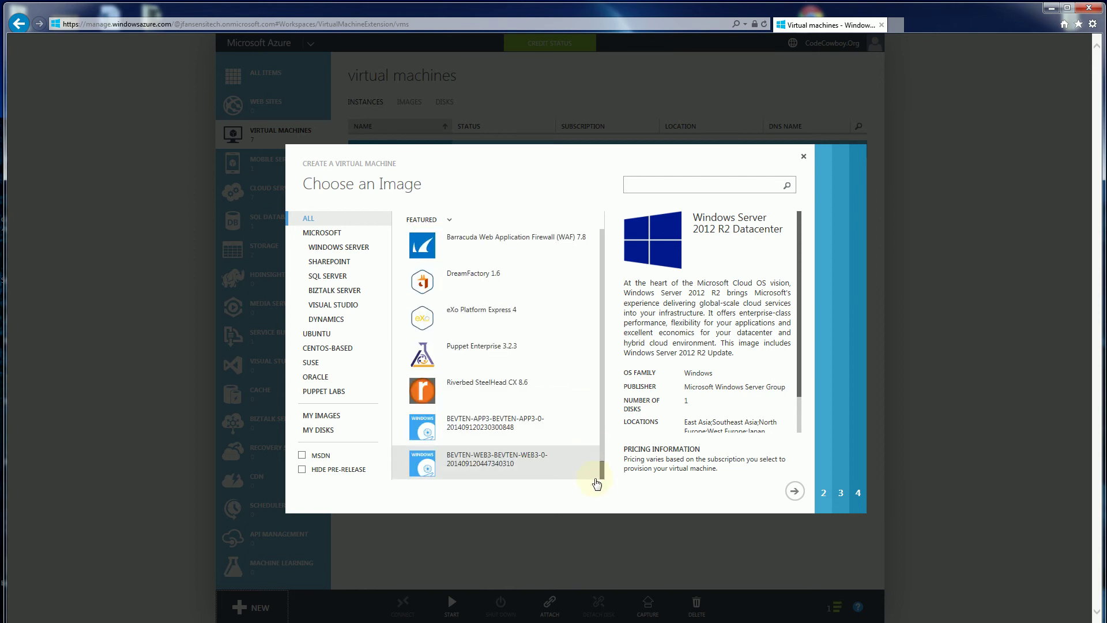
left_click(804, 156)
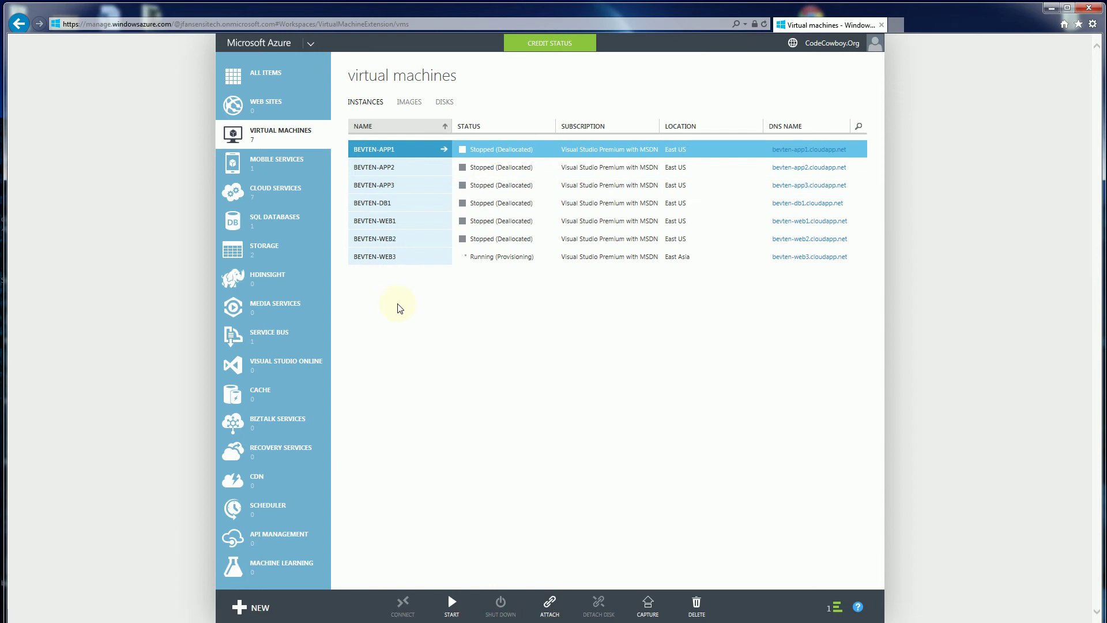
Step: View the existing mobile services, cloud services and SQL databases
left_click(283, 169)
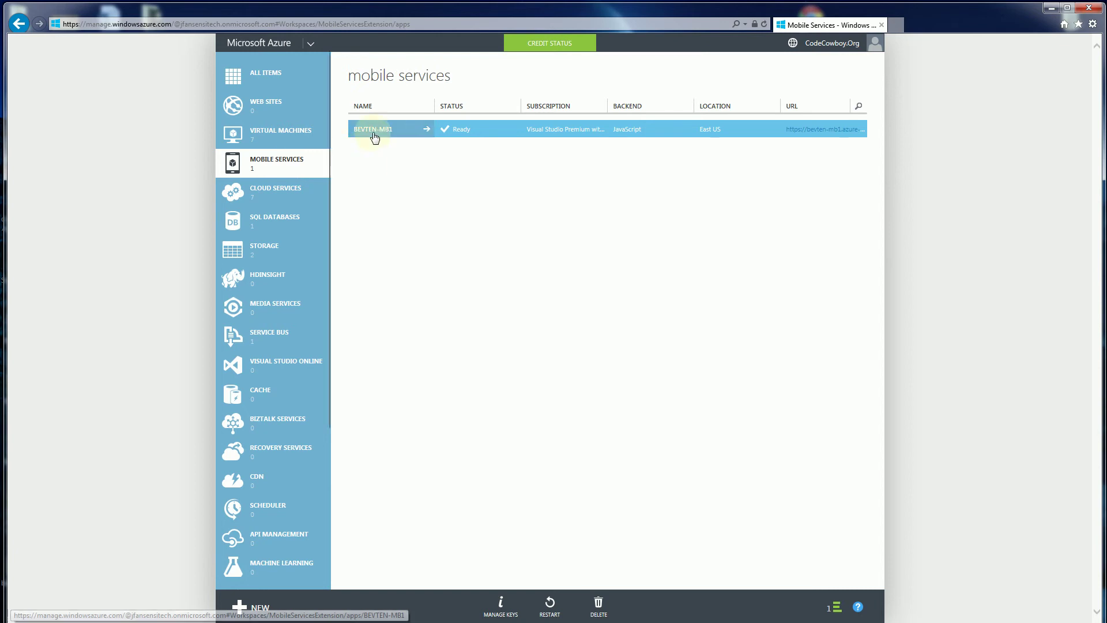
left_click(301, 194)
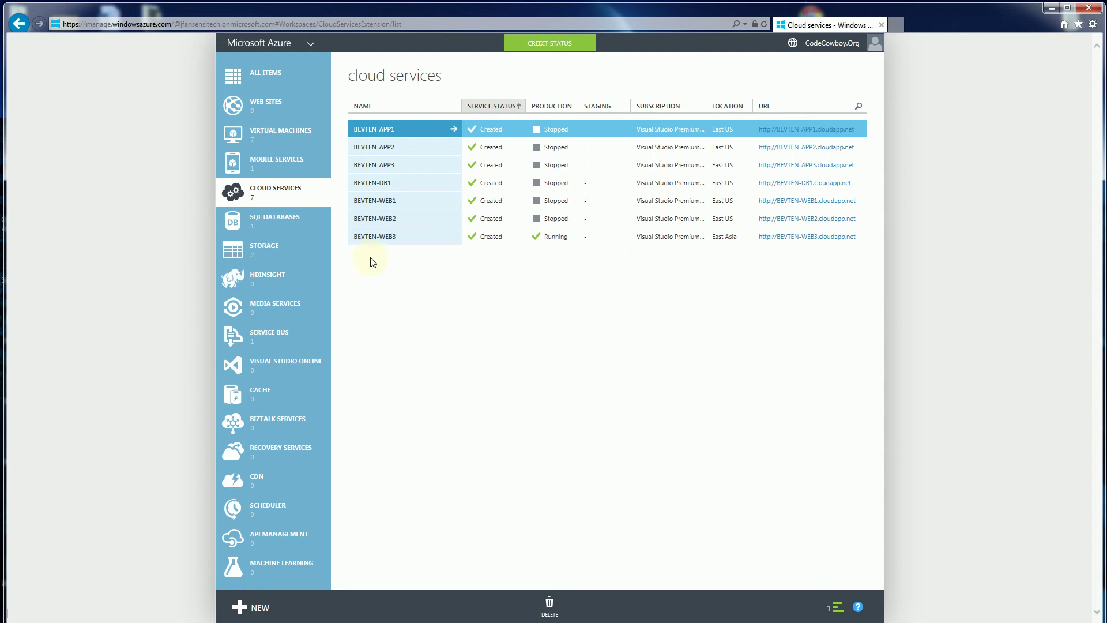
left_click(280, 228)
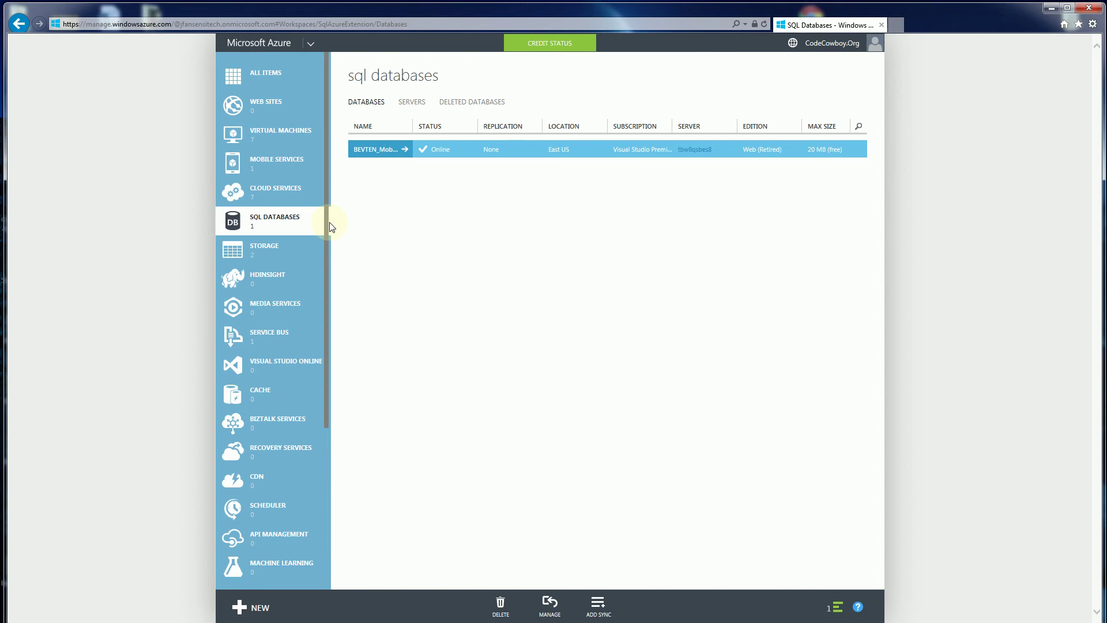
Step: View the storage accounts and highlight the locations of the East US and South Central US accounts
left_click(298, 254)
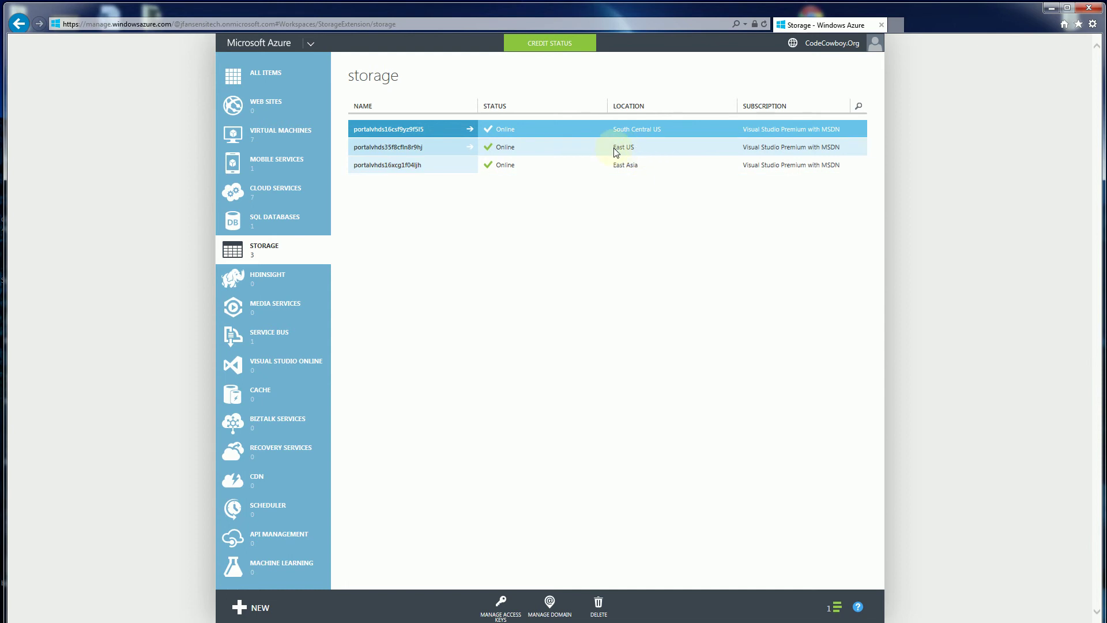
left_click_drag(615, 148, 640, 148)
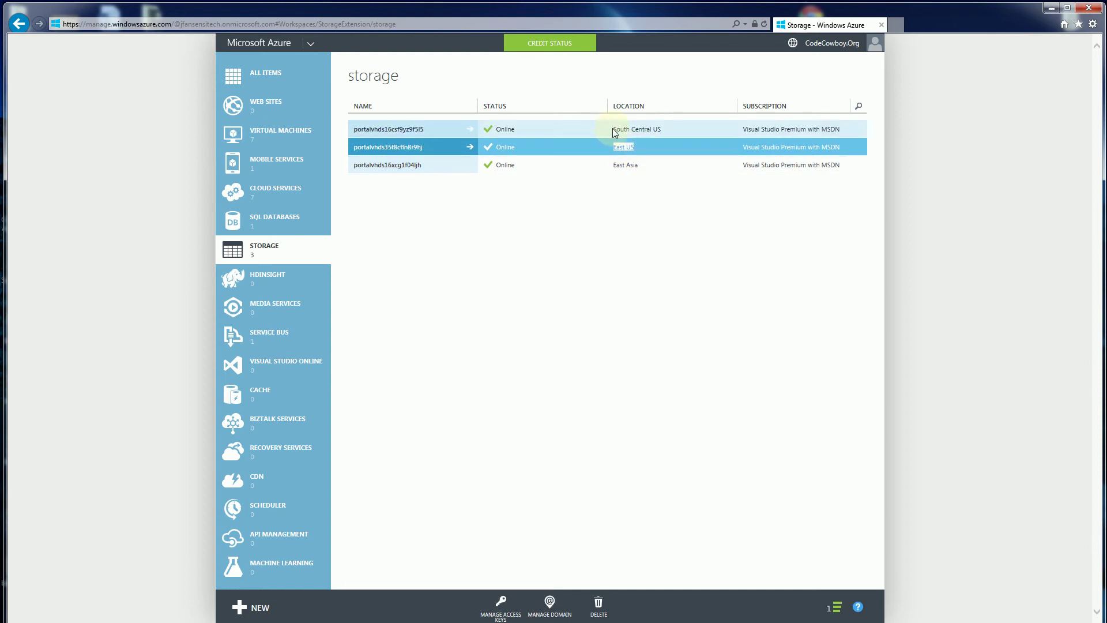
left_click_drag(615, 133, 664, 130)
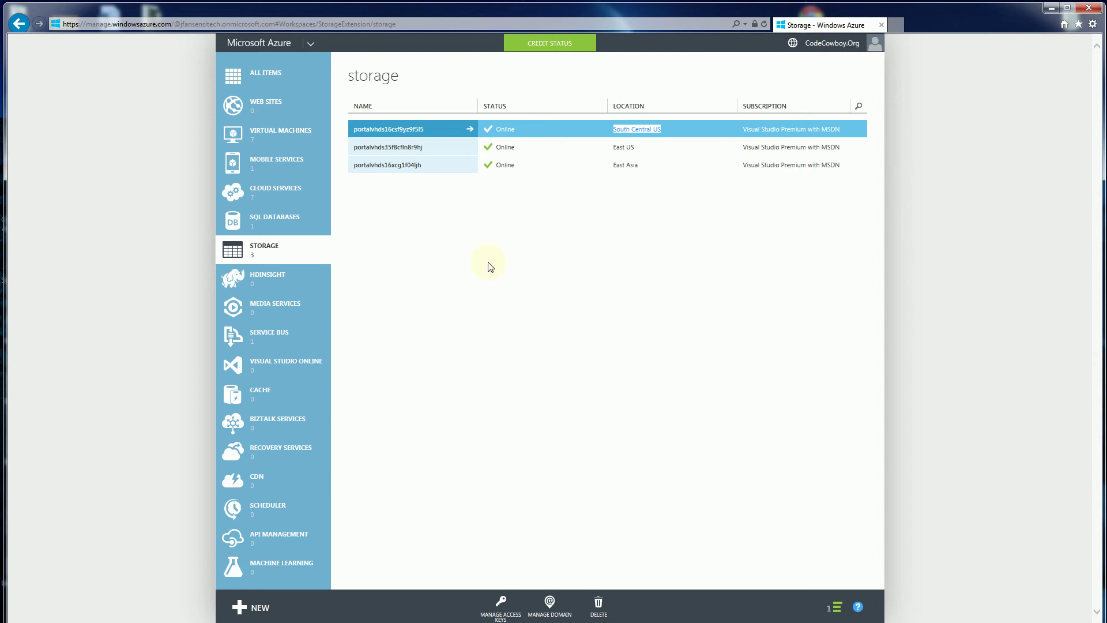
Step: Look through the HDInsight, Media Services, Service Bus and Visual Studio Online pages
left_click(294, 282)
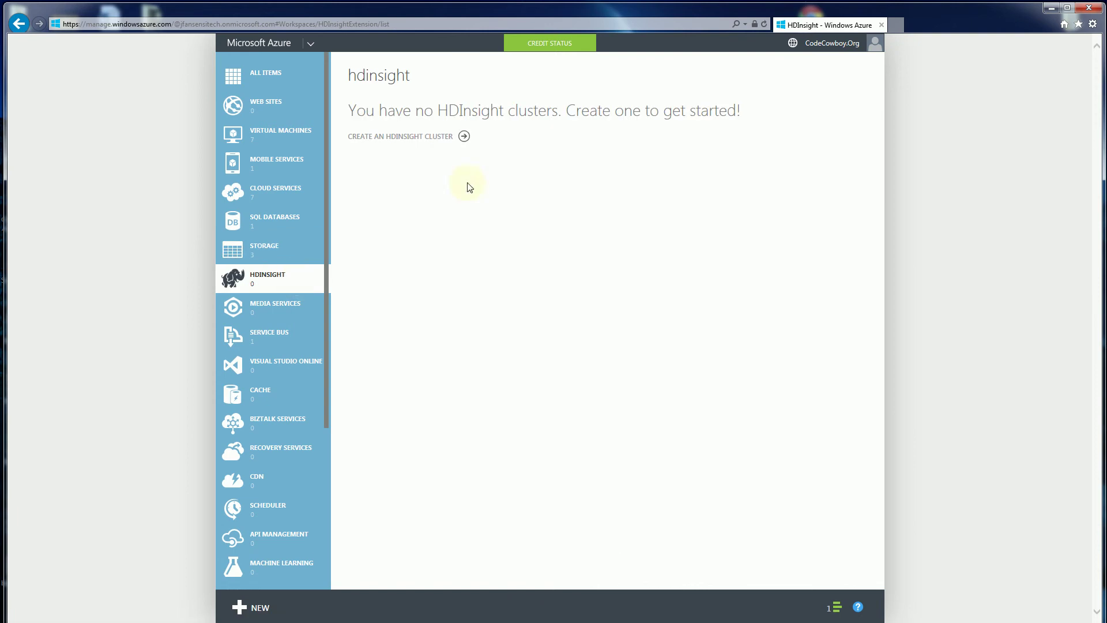
left_click(297, 305)
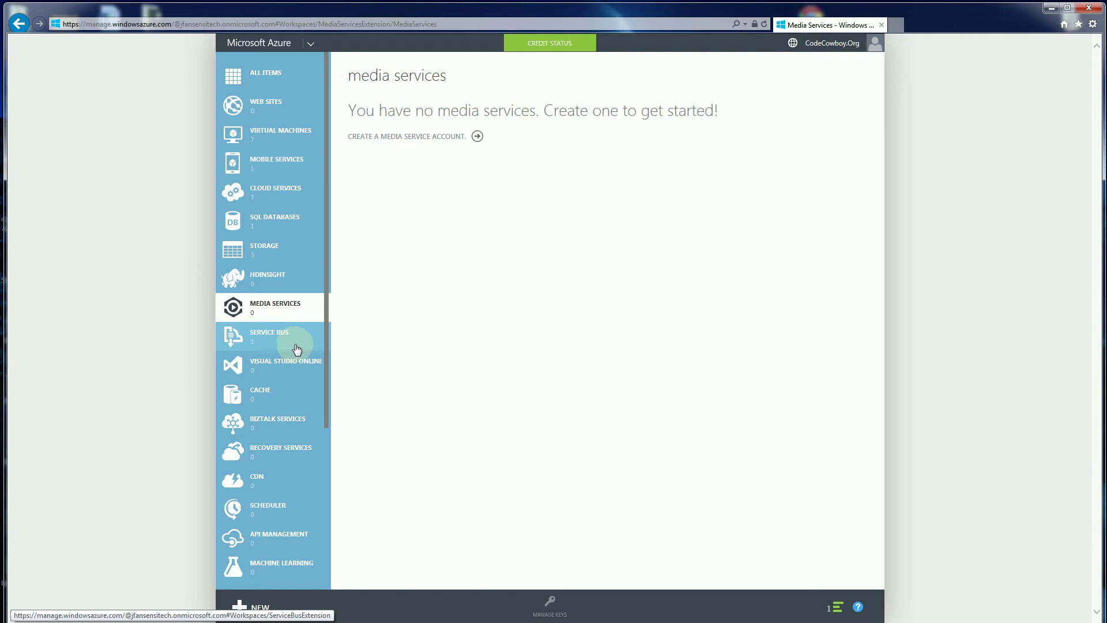
left_click(296, 349)
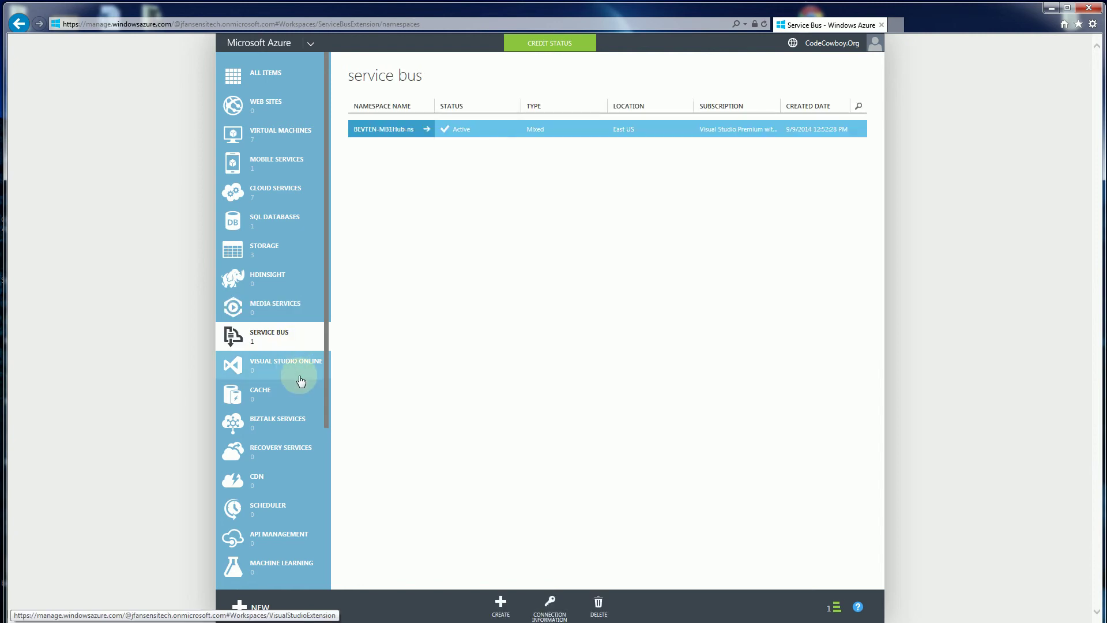
left_click(300, 379)
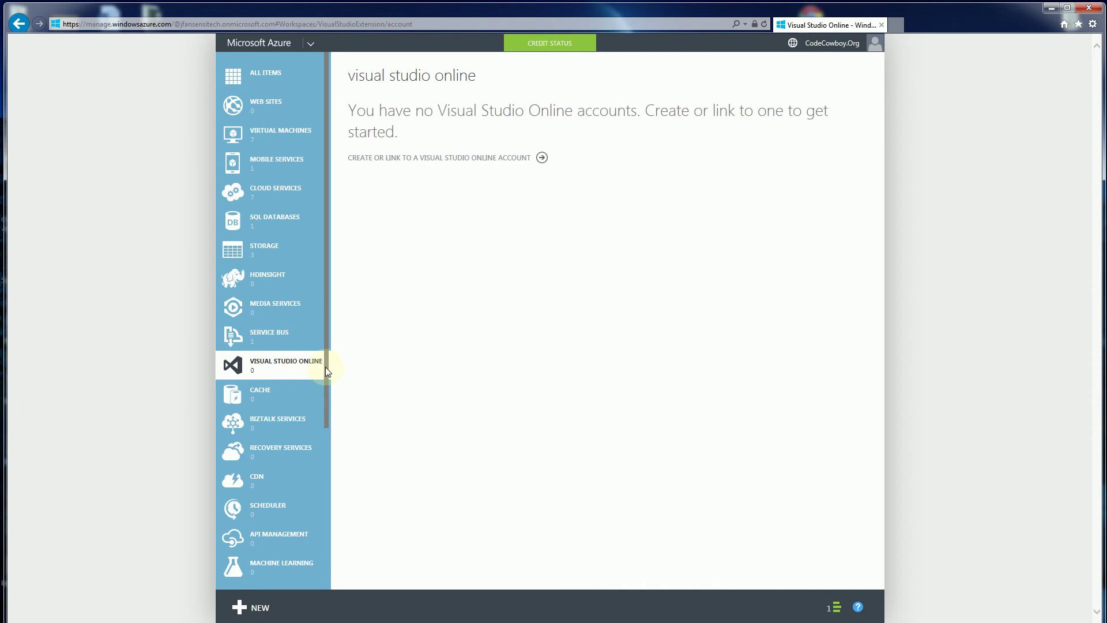
Step: Look through the Cache, BizTalk Services, Recovery Services and CDN pages
left_click_drag(327, 366, 328, 420)
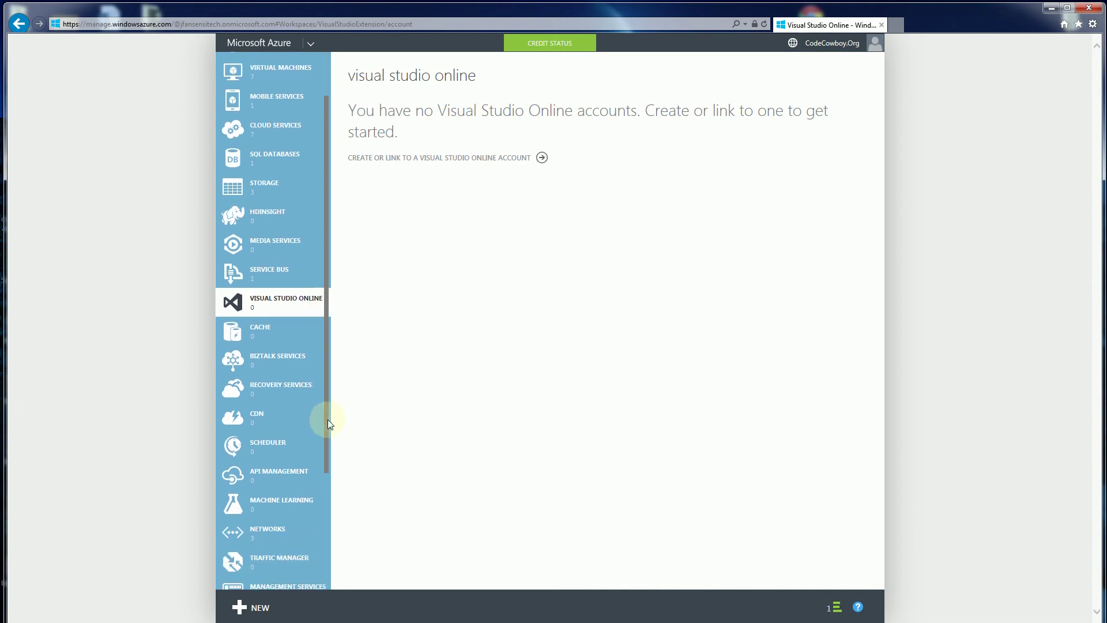
left_click(289, 330)
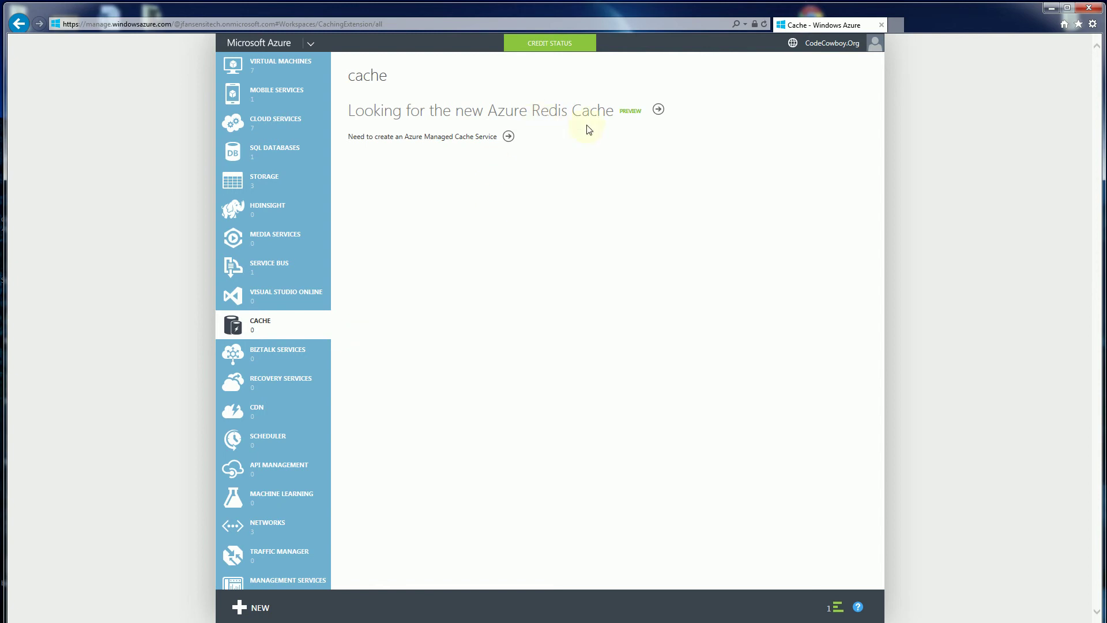
left_click(311, 360)
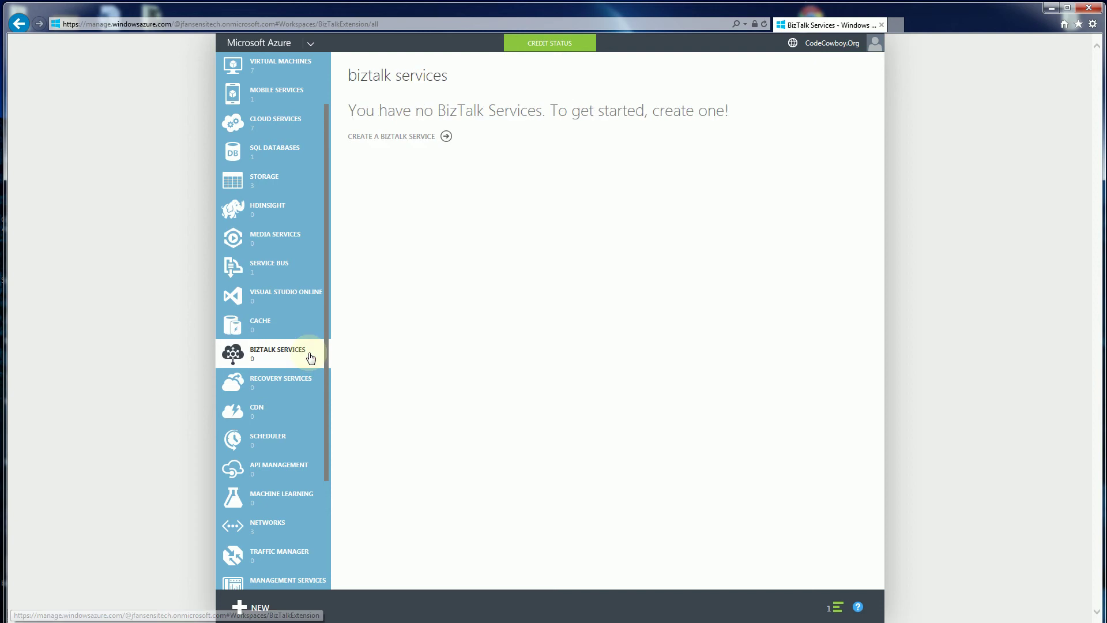
left_click(307, 391)
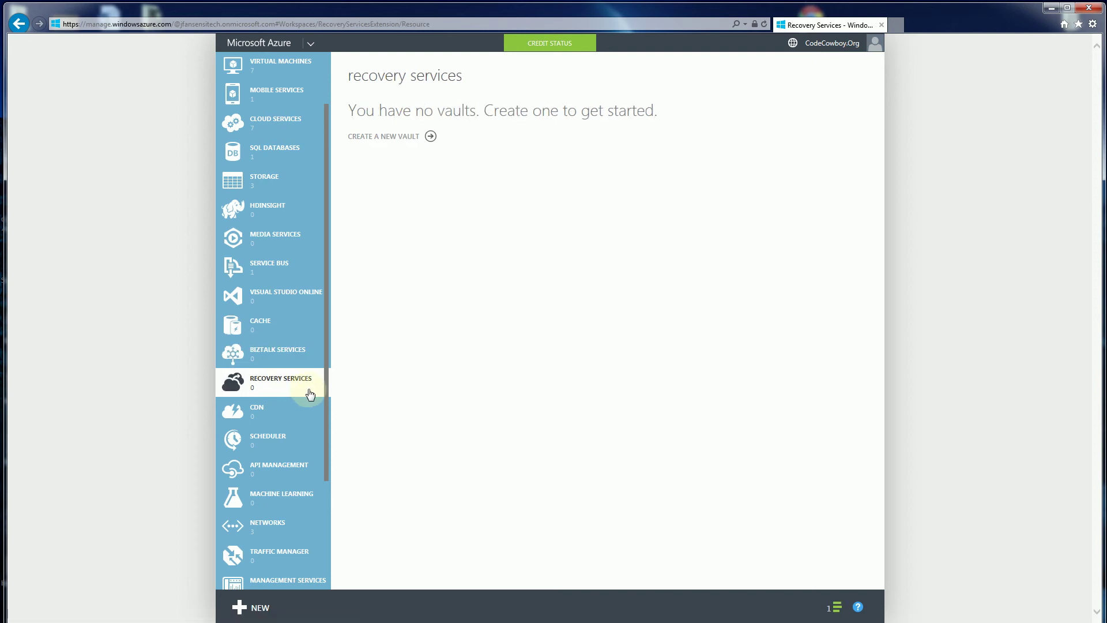
left_click_drag(324, 414, 324, 440)
left_click(285, 363)
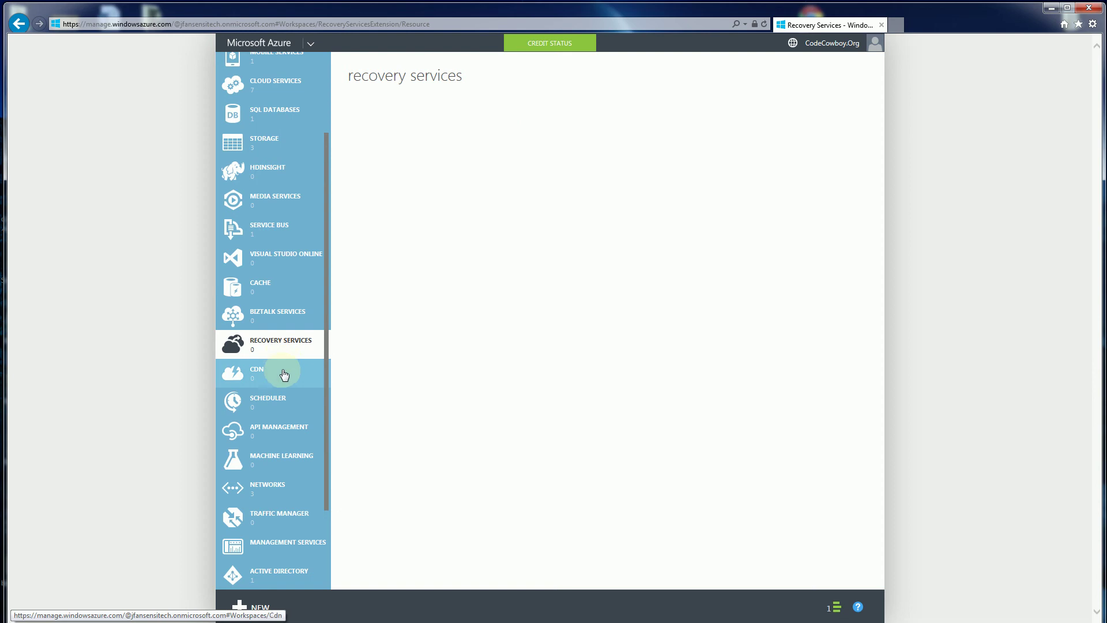
Step: Look through the Scheduler, API Management and Machine Learning pages
left_click_drag(328, 344, 329, 416)
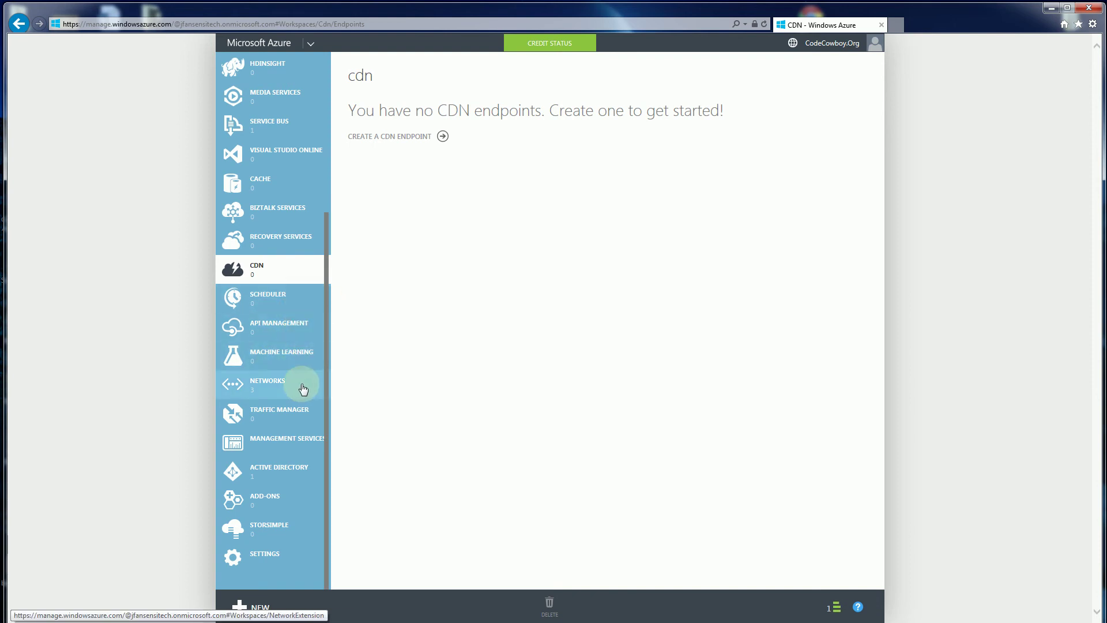
left_click(293, 301)
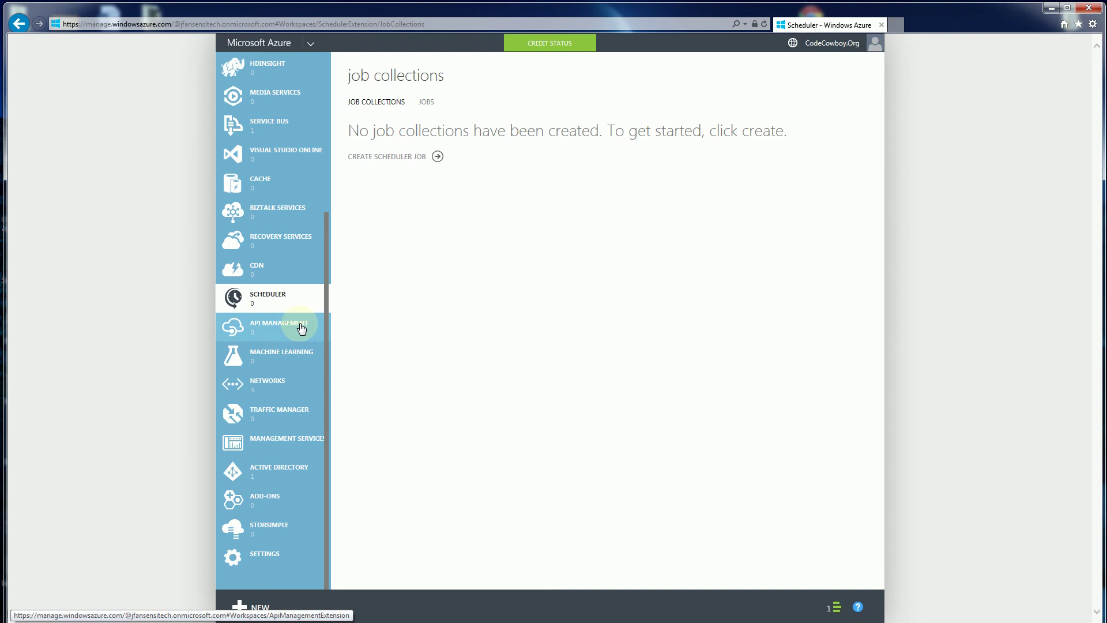
left_click(300, 327)
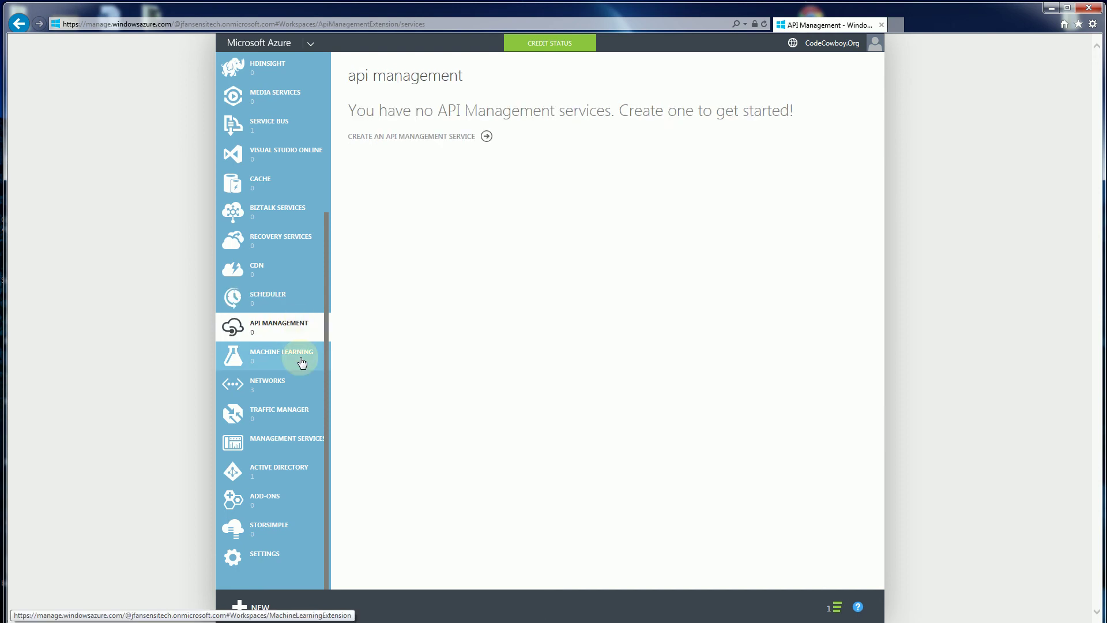
left_click(302, 363)
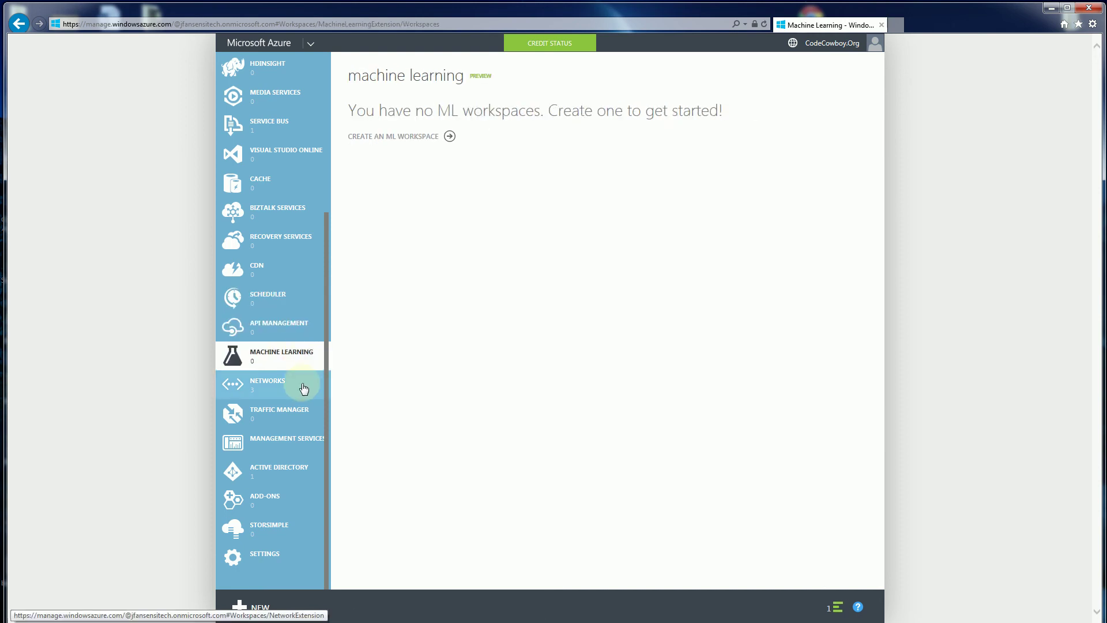
Step: Open the VNET-STAGING, VNET-PROD and VNETWORK-BEVTEN virtual networks in turn and return to the networks list
left_click(304, 389)
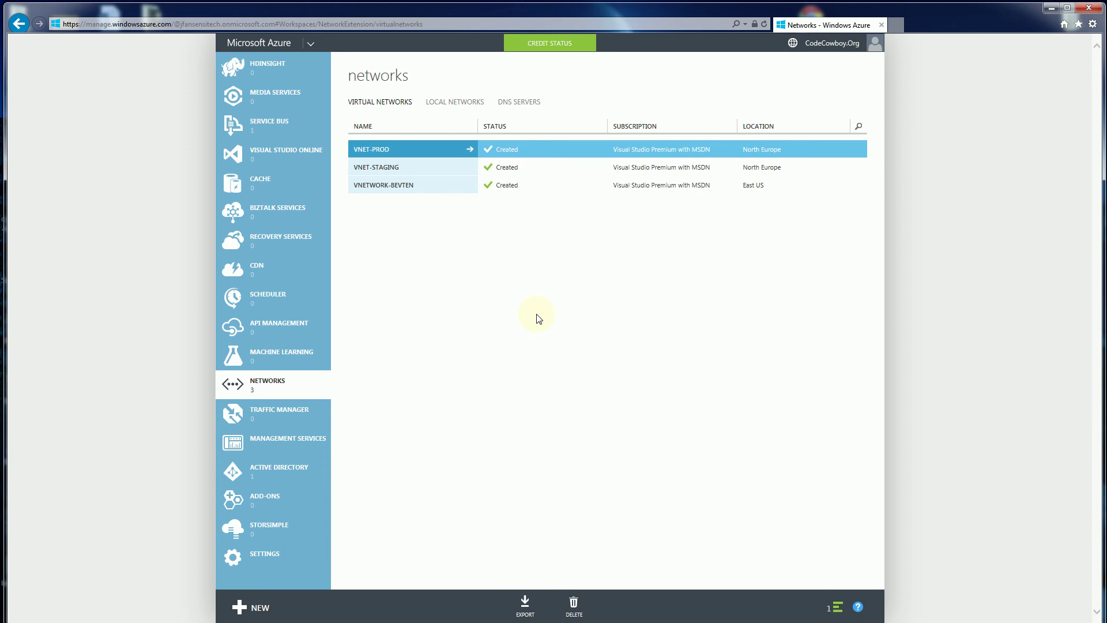
left_click(428, 167)
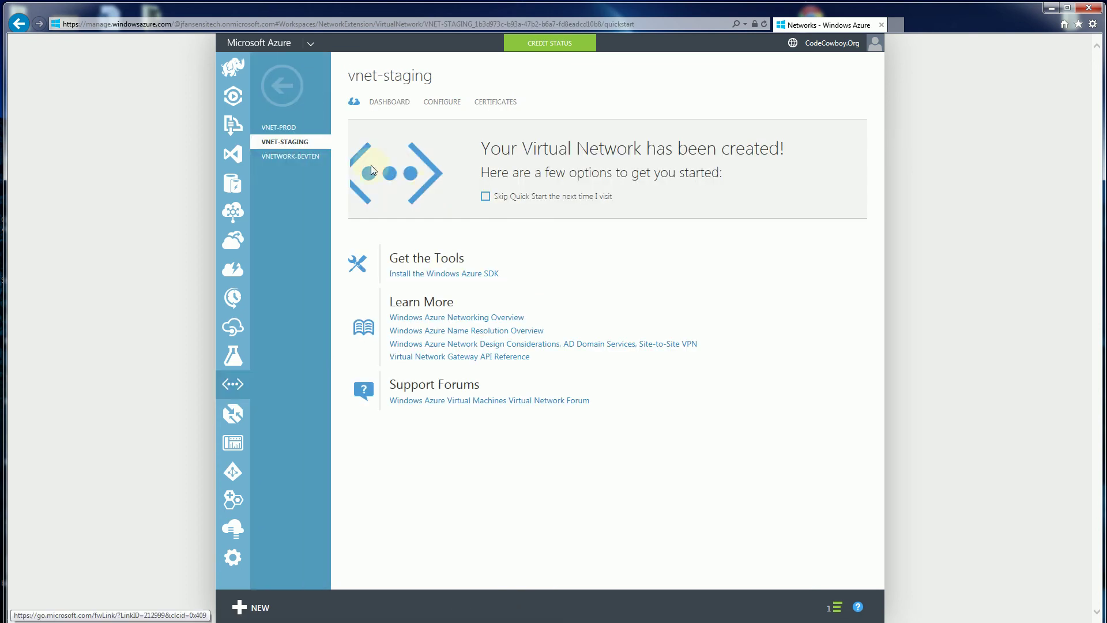
left_click(282, 128)
left_click(300, 163)
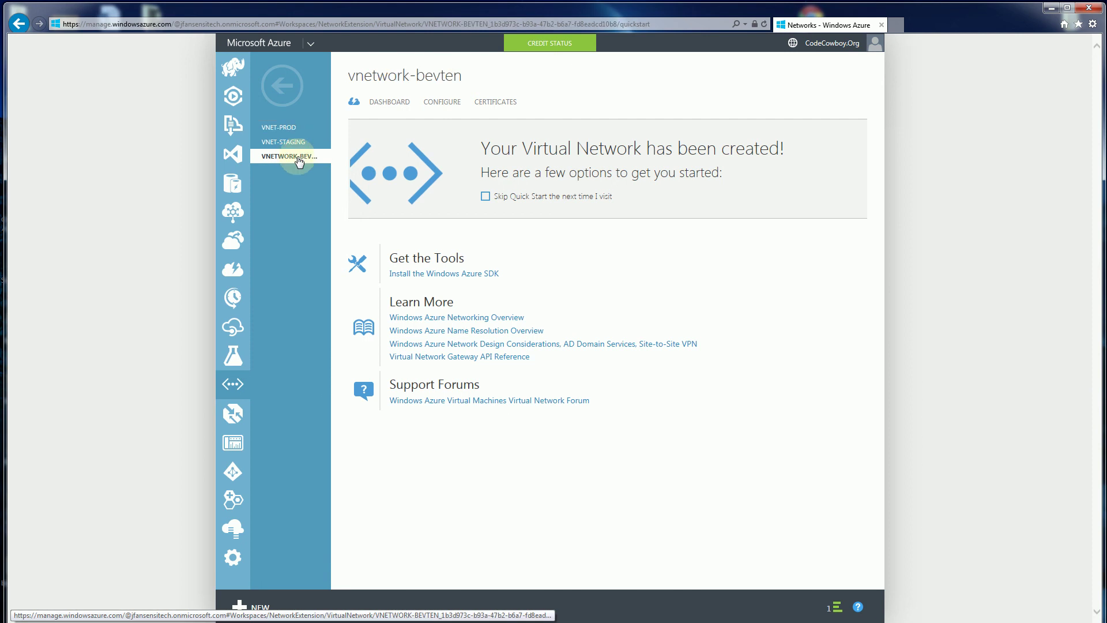
left_click(282, 85)
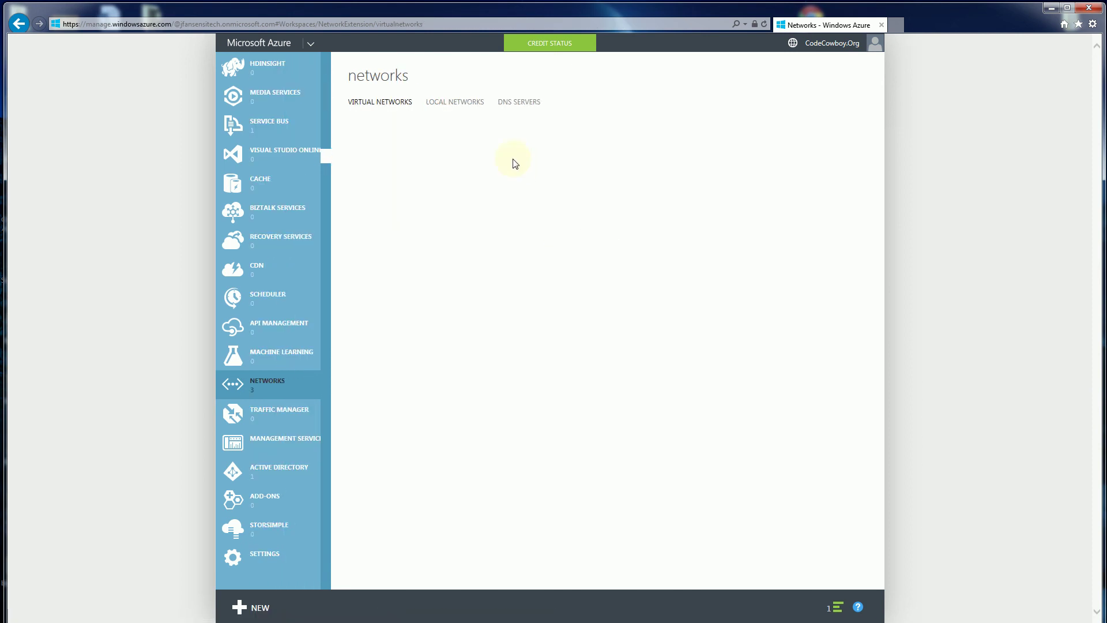
left_click(538, 151)
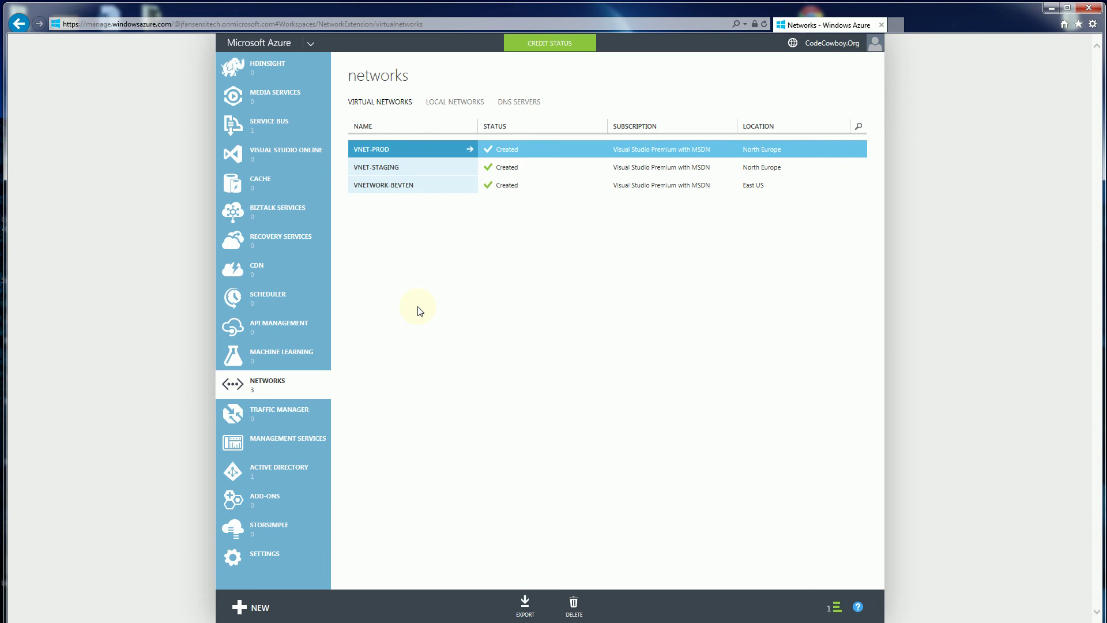
Step: Look through the Traffic Manager, Management Services, Active Directory, Add-ons and StorSimple pages
left_click(315, 419)
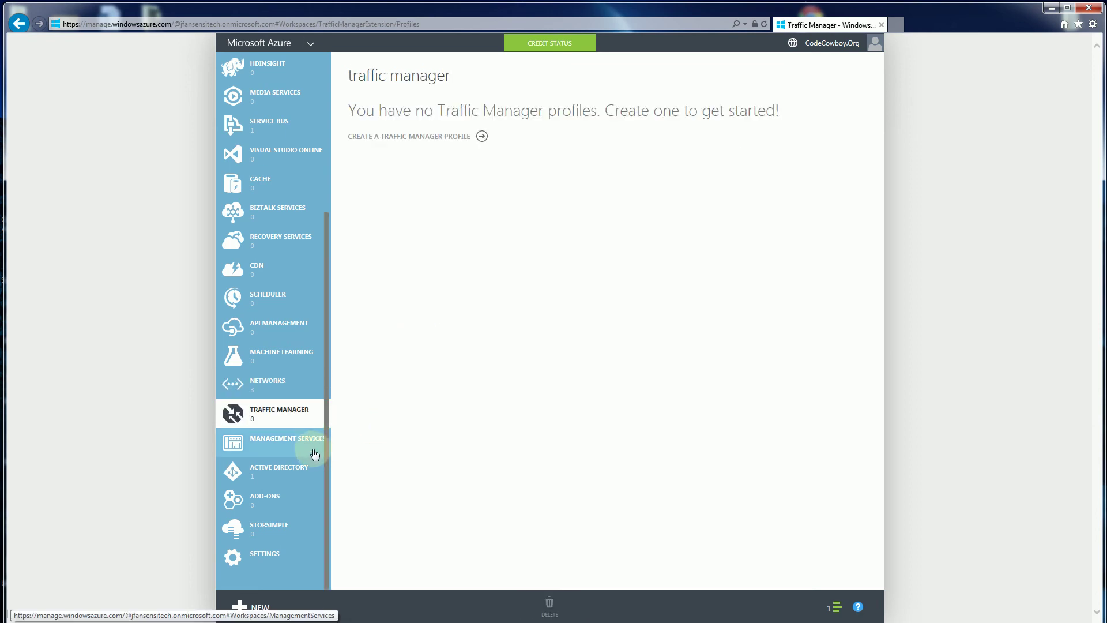
left_click(315, 449)
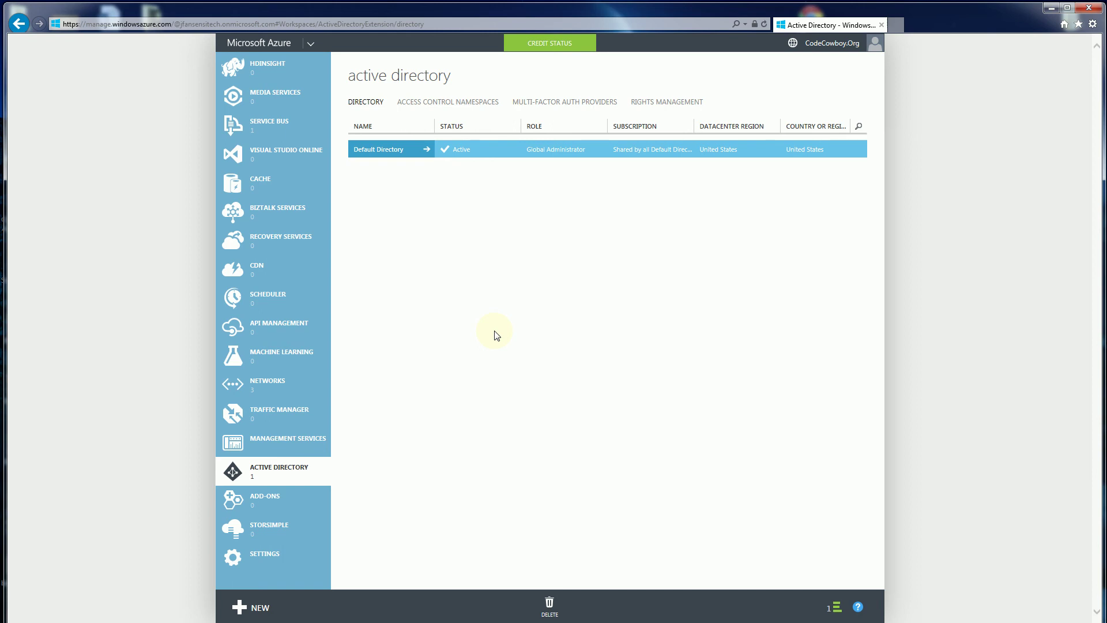
left_click(279, 506)
left_click(282, 531)
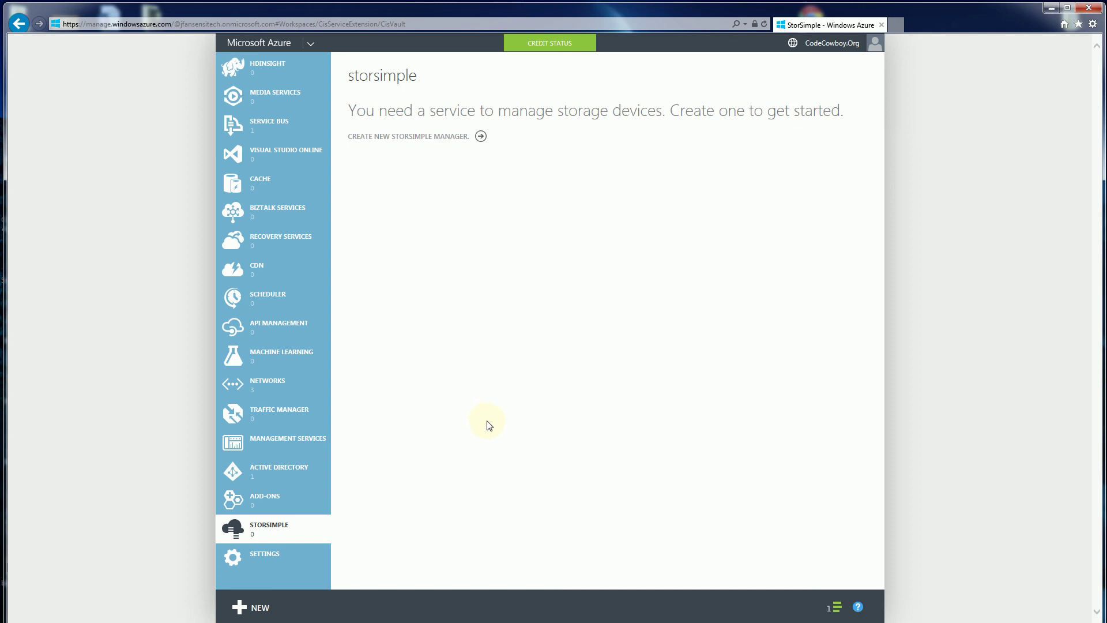
scroll(327, 124, "up", 4)
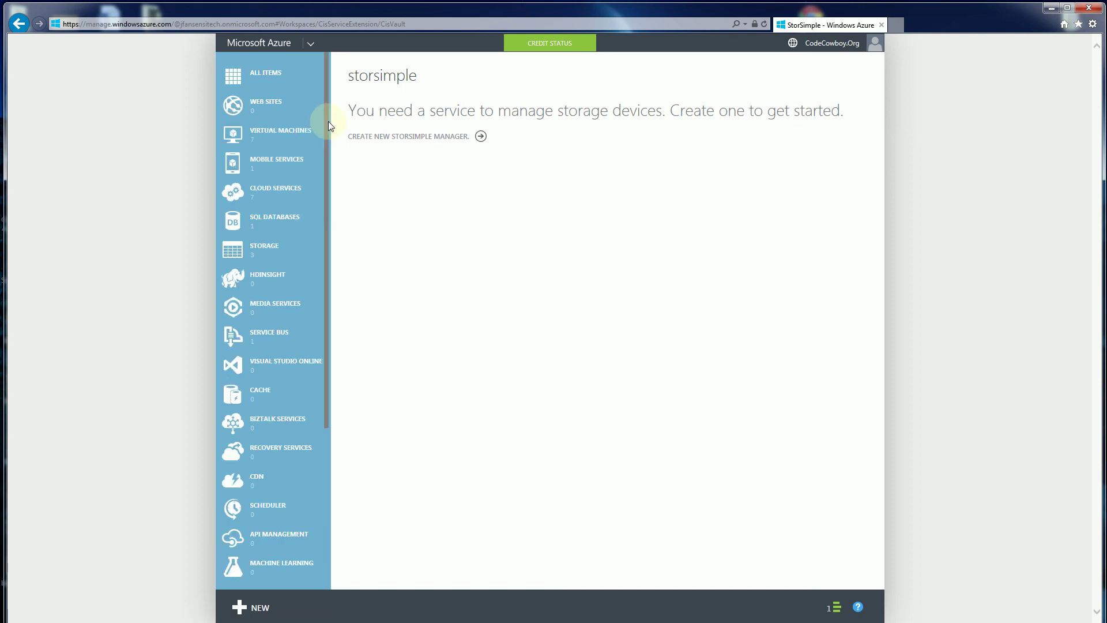